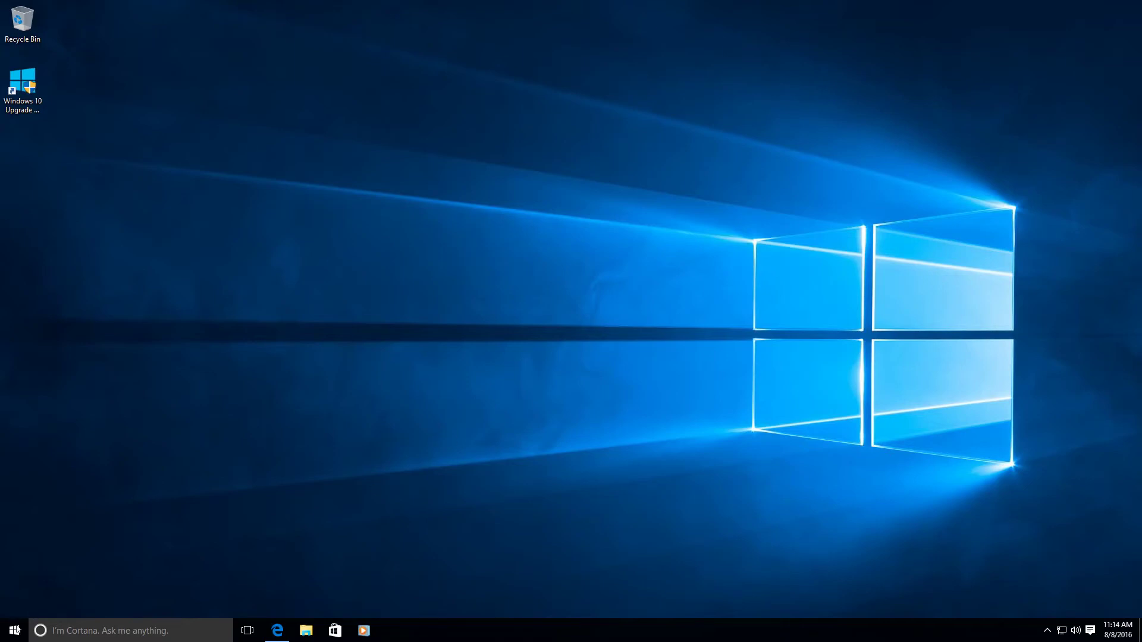
# - Open Settings from the Start menu and go to Update & security's Windows Update page
pyautogui.click(15, 630)
pyautogui.click(40, 563)
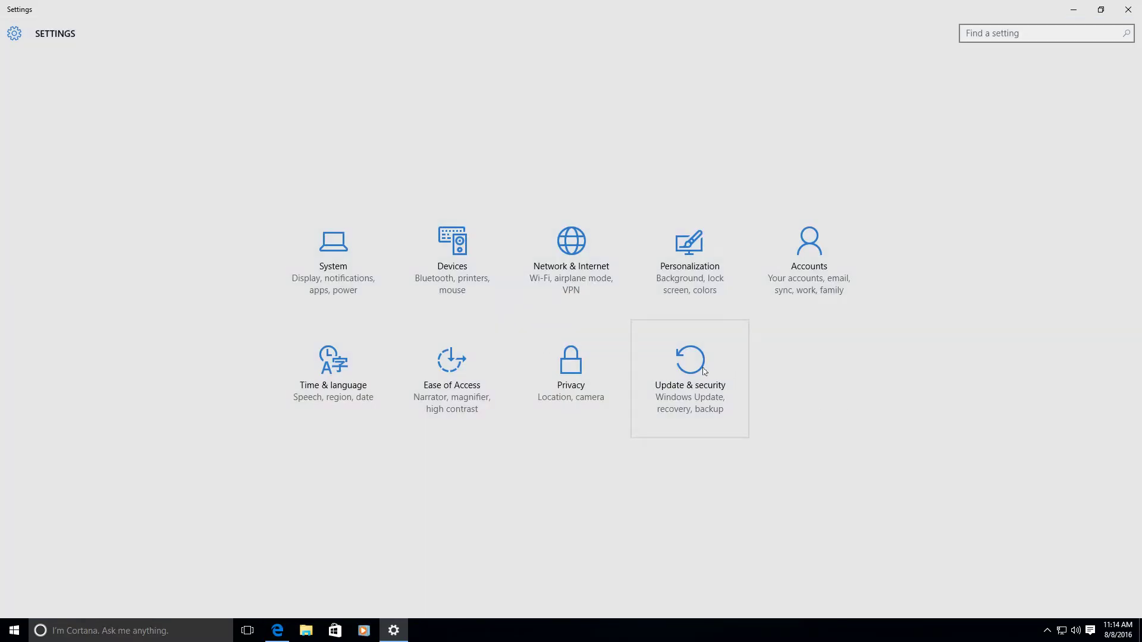
pyautogui.click(703, 371)
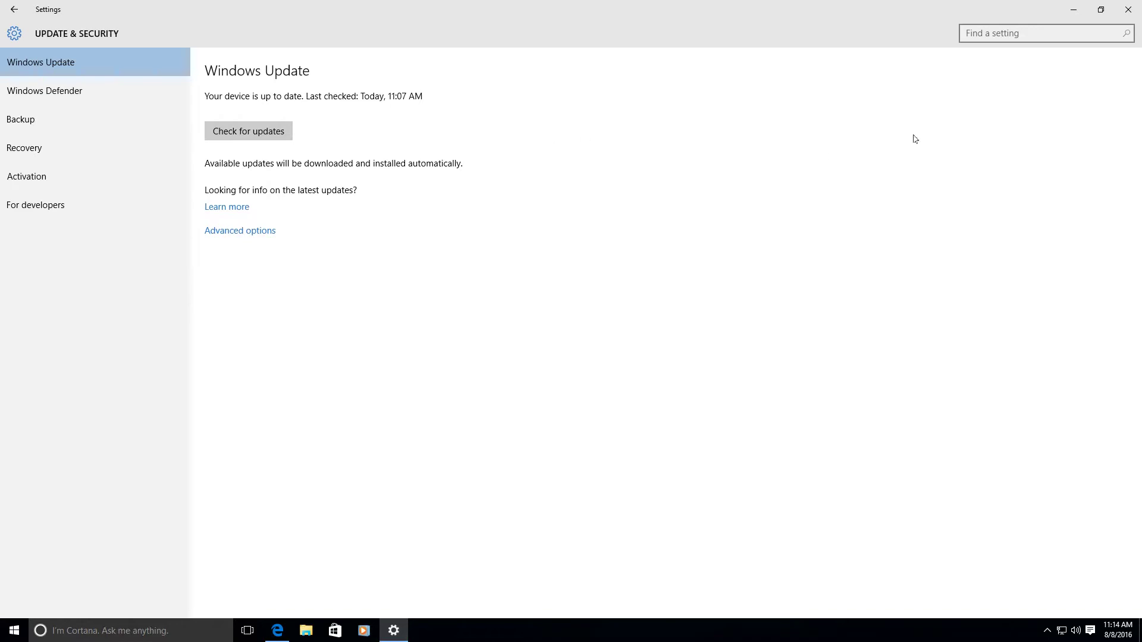
# - Minimize Settings, return to Edge and download the Anniversary Update installer Windows10Upgrade28084 (3).exe
pyautogui.click(1072, 11)
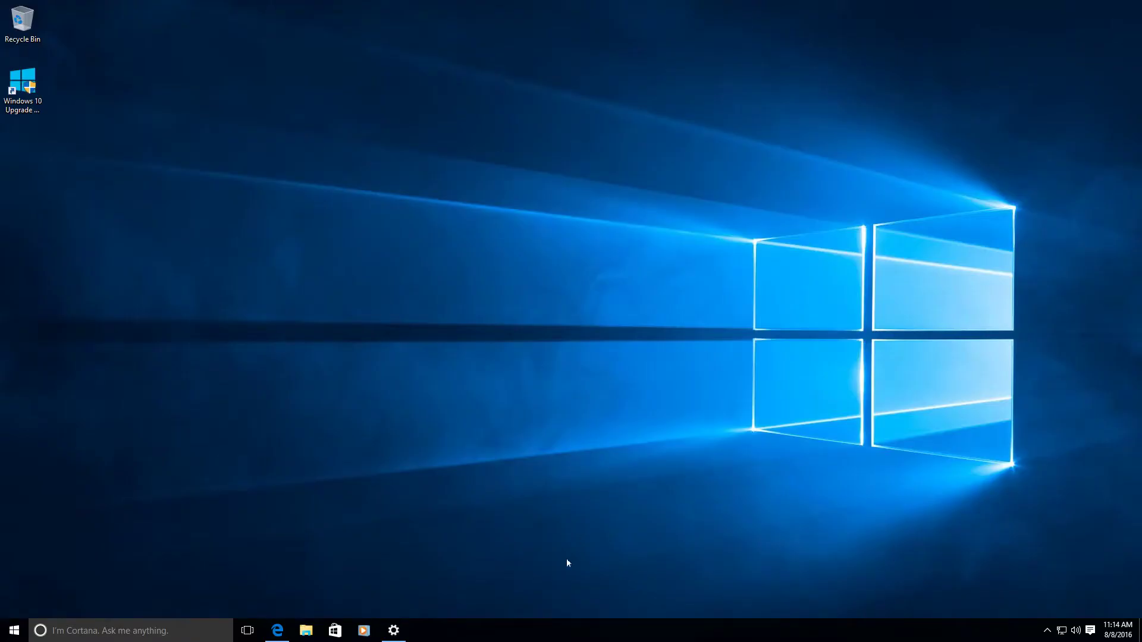
pyautogui.click(282, 629)
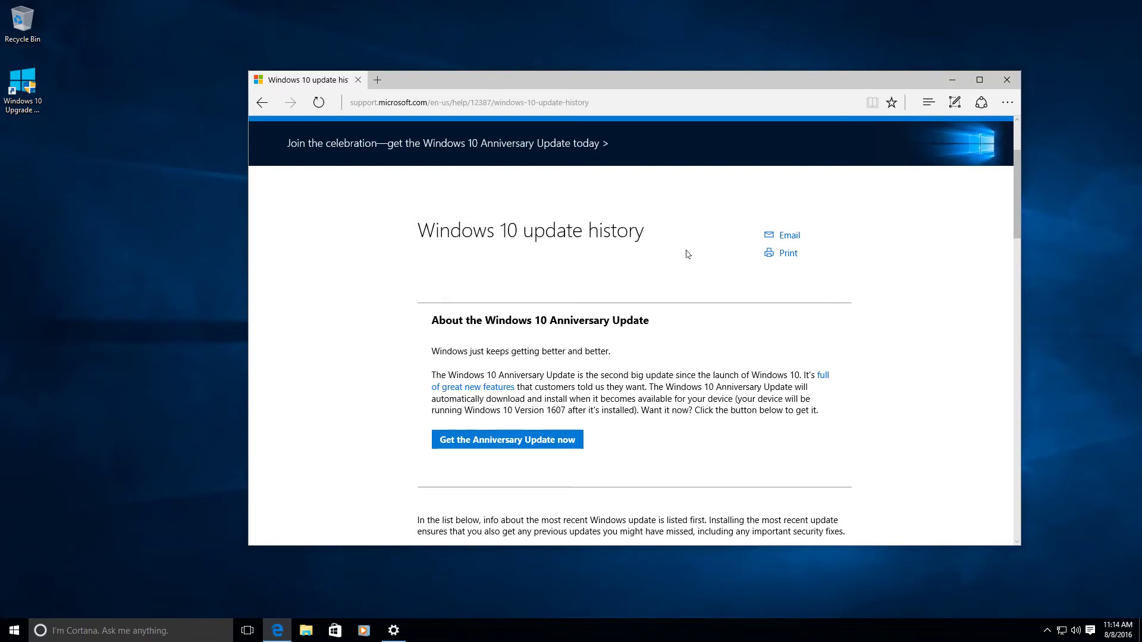
pyautogui.click(518, 443)
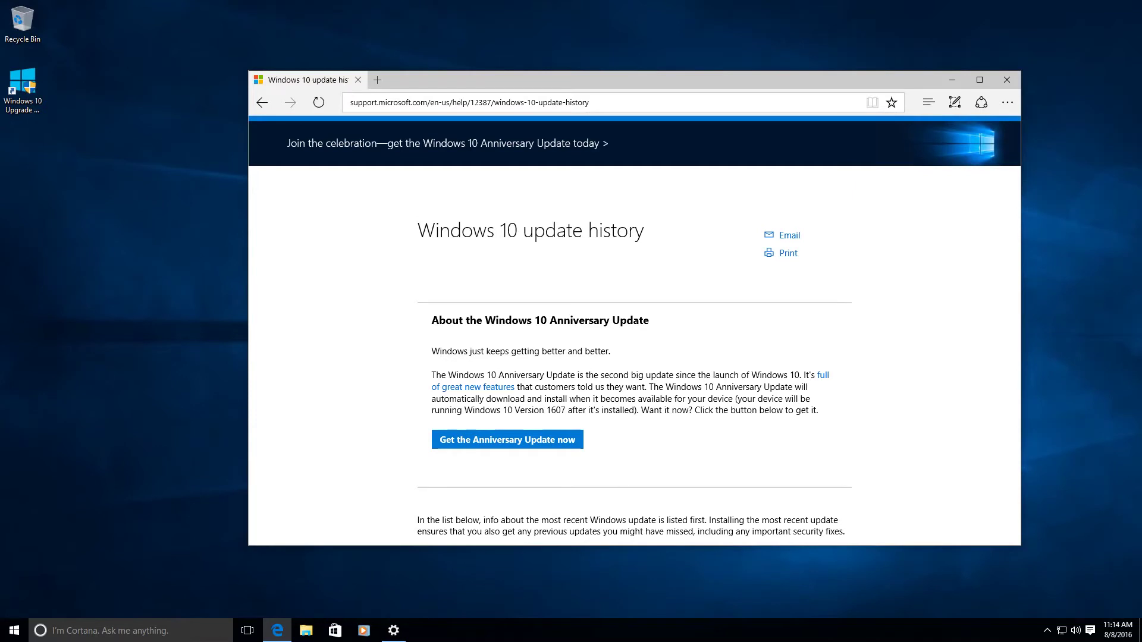
pyautogui.click(502, 445)
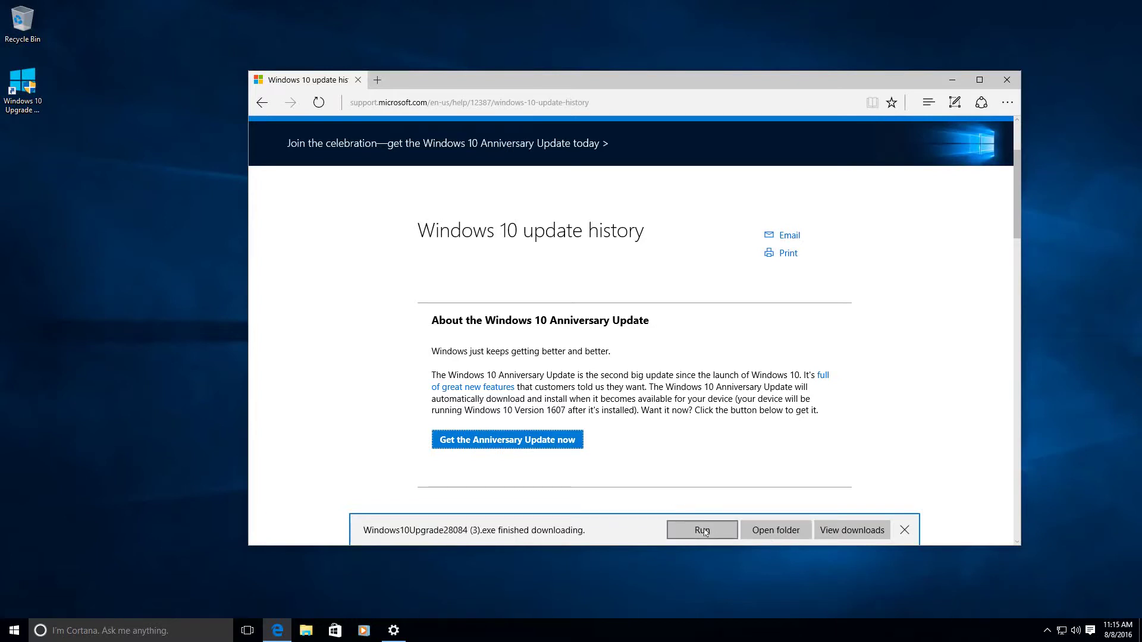
# - Run the downloaded upgrade installer and approve the User Account Control prompt
pyautogui.click(707, 531)
pyautogui.click(622, 337)
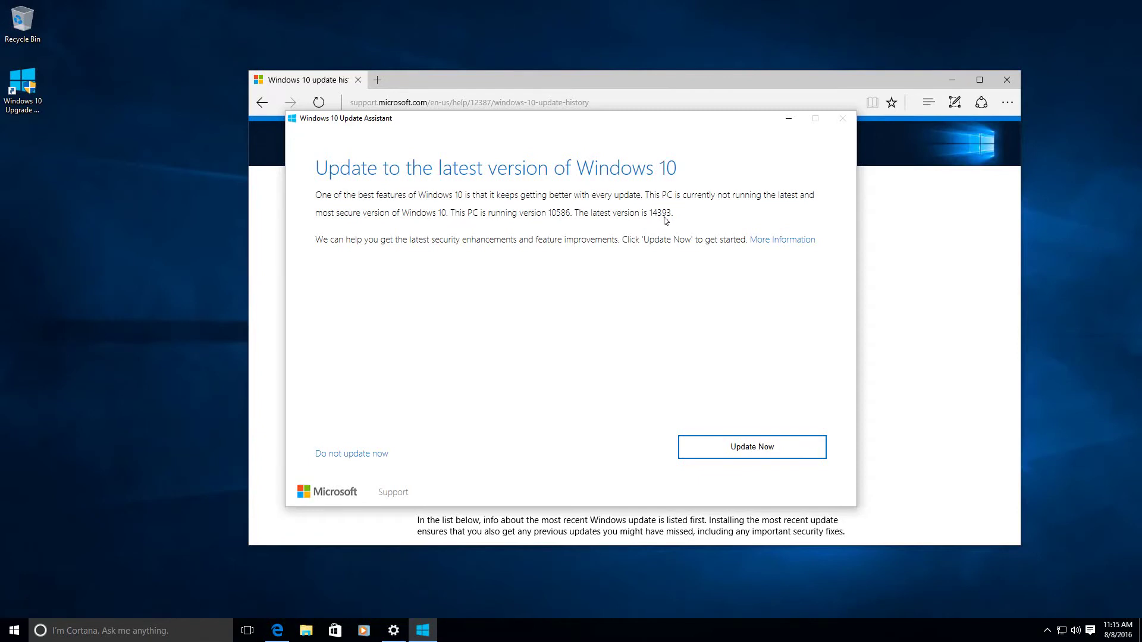
# - Choose Update Now to upgrade from version 10586 to 14393
pyautogui.click(756, 454)
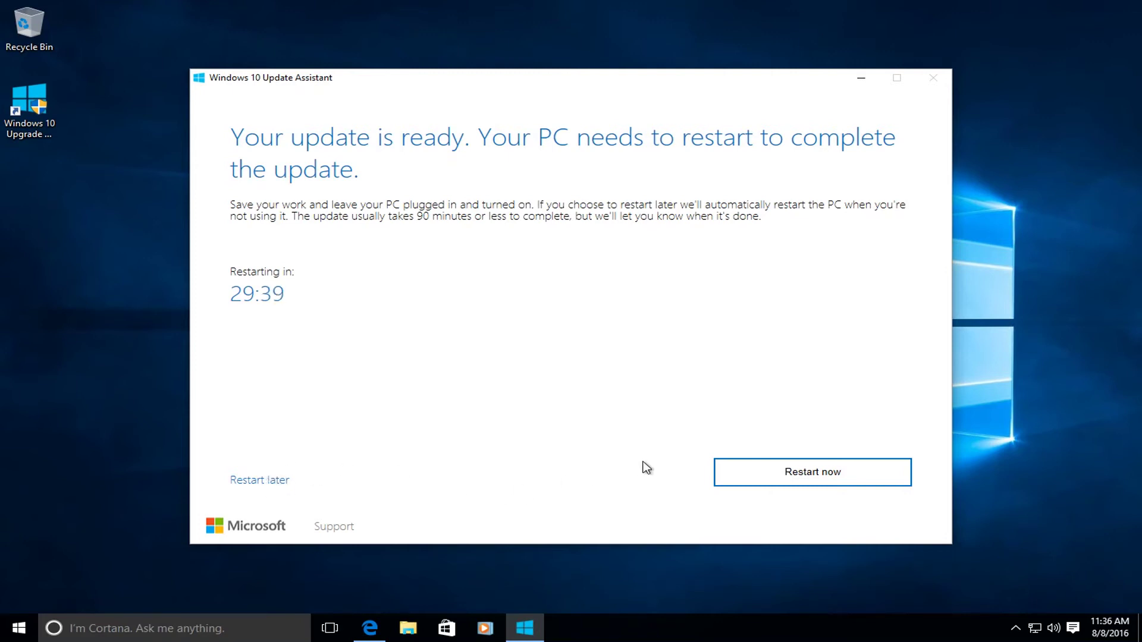
# - Restart the PC now to finish installing the Anniversary Update
pyautogui.click(845, 479)
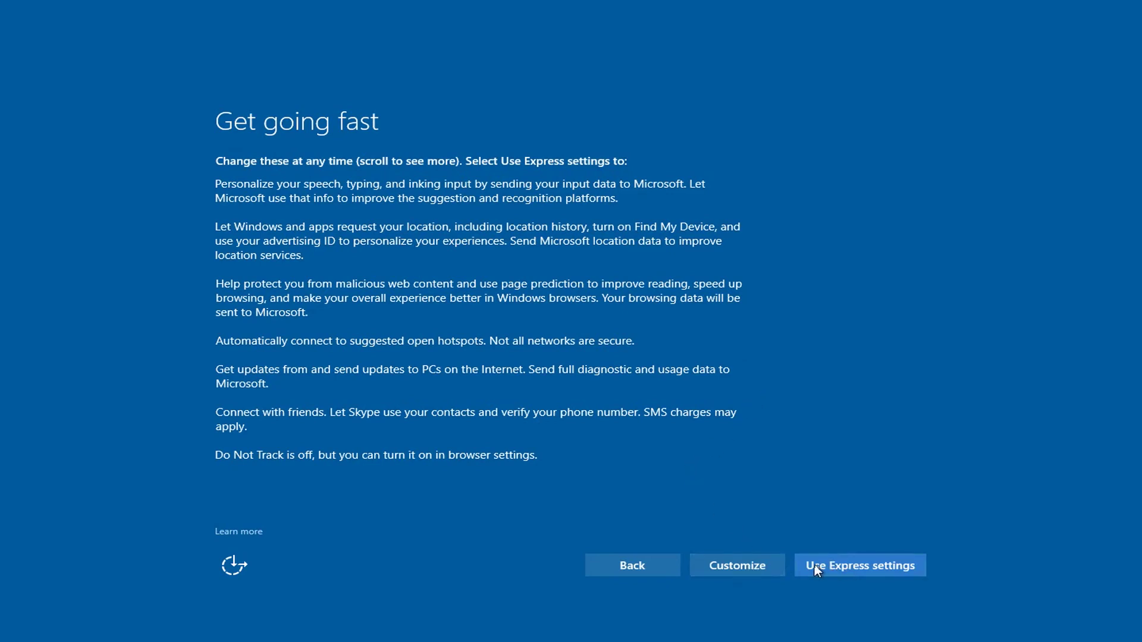
# - Choose Customize on the Get going fast page rather than Express settings
pyautogui.click(750, 564)
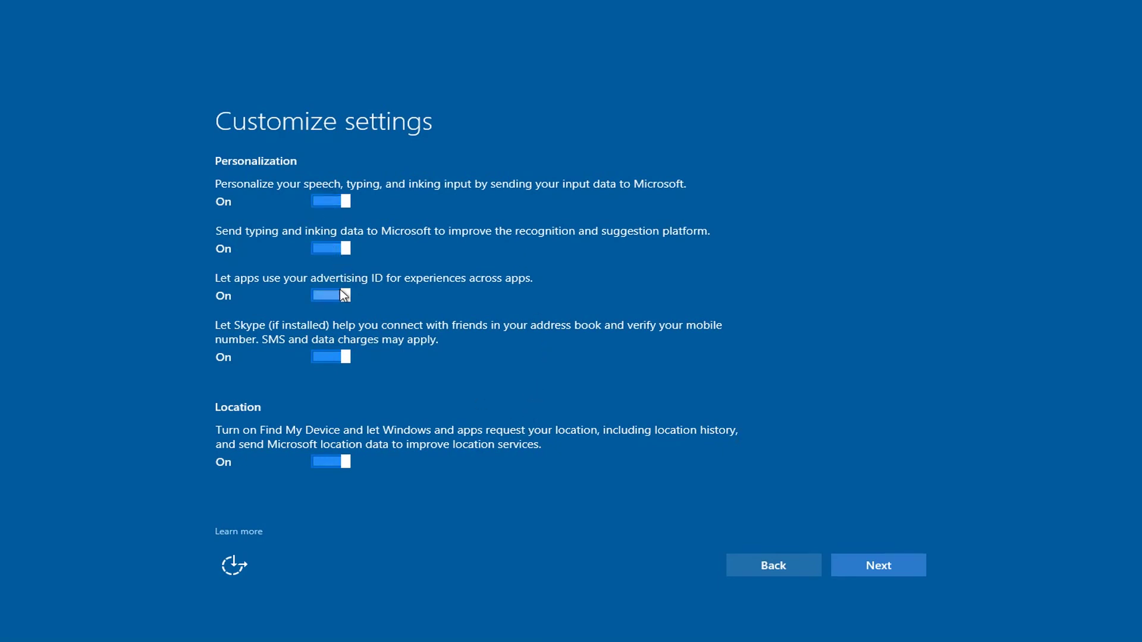
# - Turn off speech/inking personalization, advertising ID, Skype contacts and location, then continue
pyautogui.click(326, 202)
pyautogui.click(320, 248)
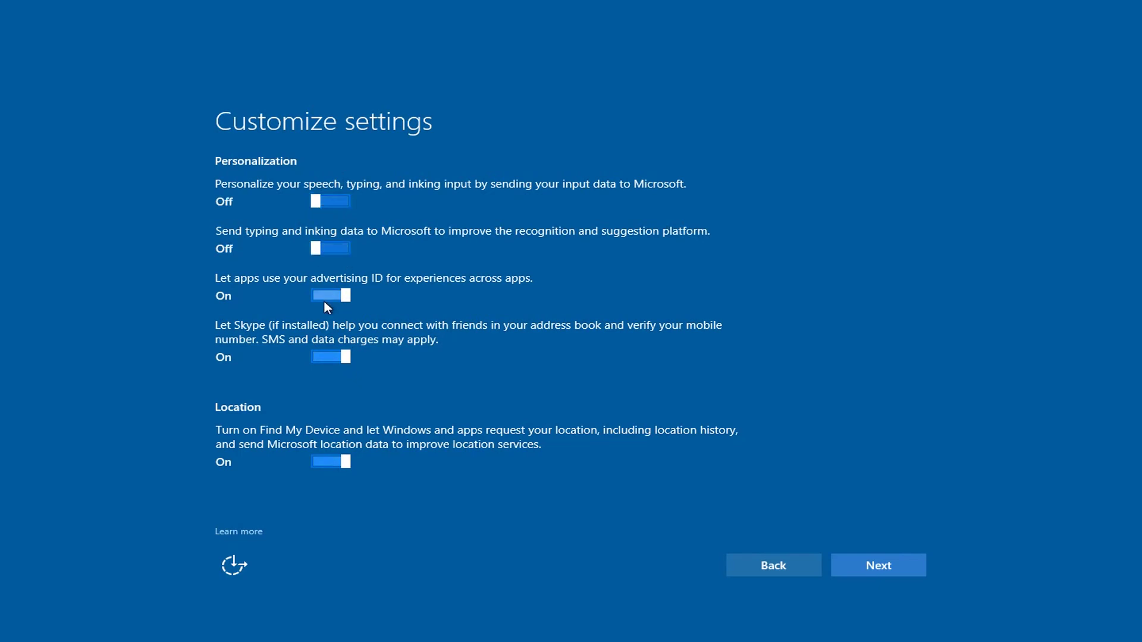
pyautogui.click(324, 298)
pyautogui.click(333, 355)
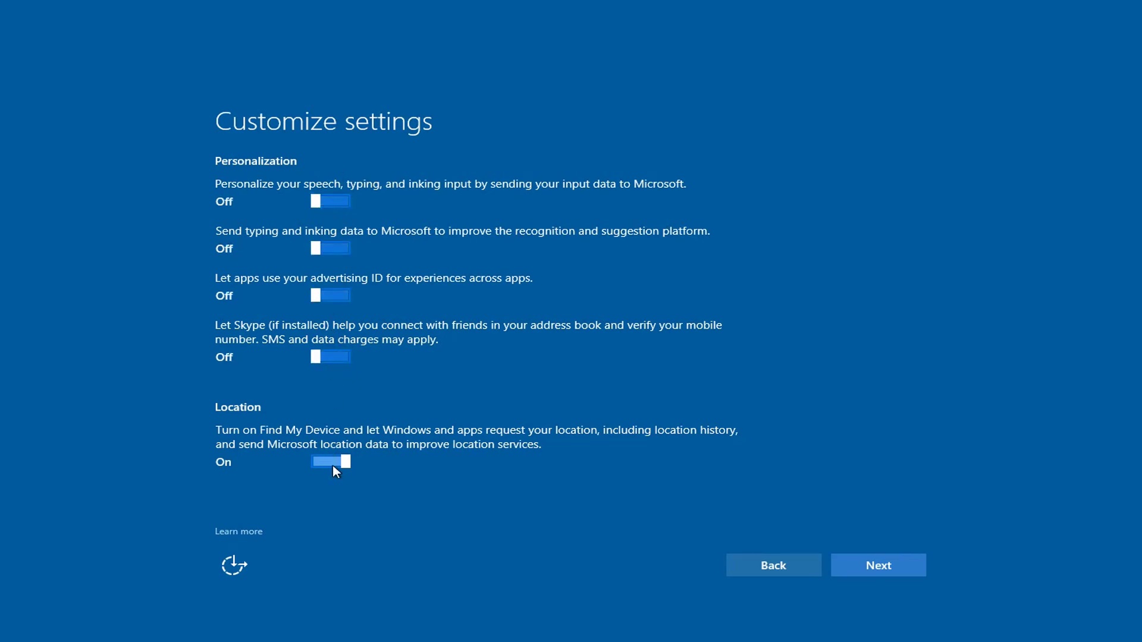
pyautogui.click(333, 465)
pyautogui.click(874, 564)
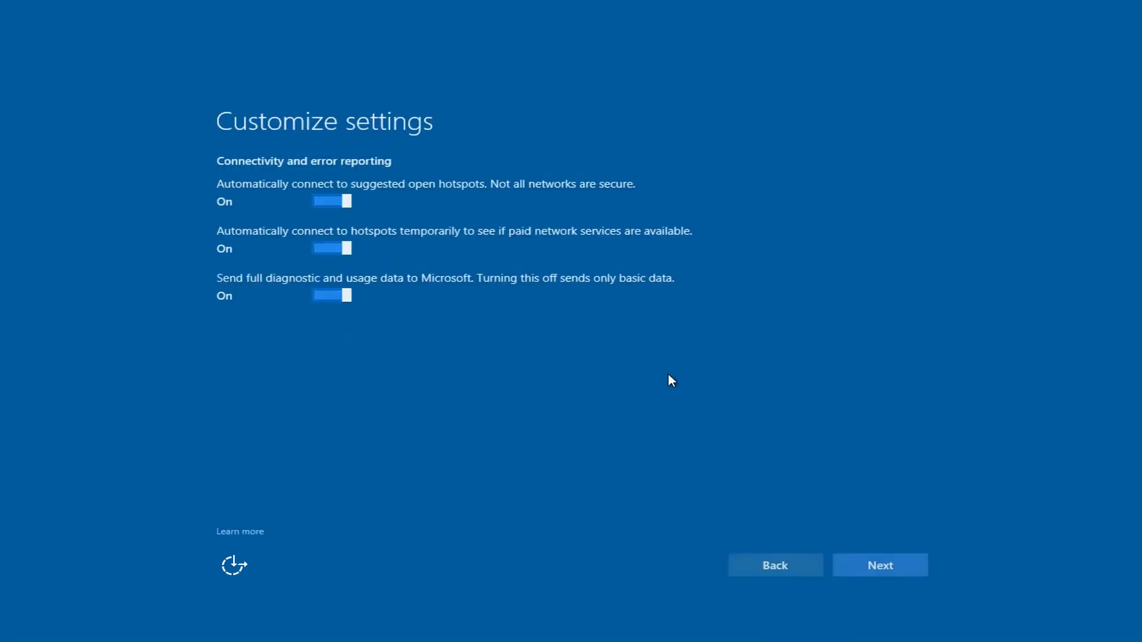
# - Turn off suggested hotspots, paid hotspot connections and full diagnostic data, then continue
pyautogui.click(334, 199)
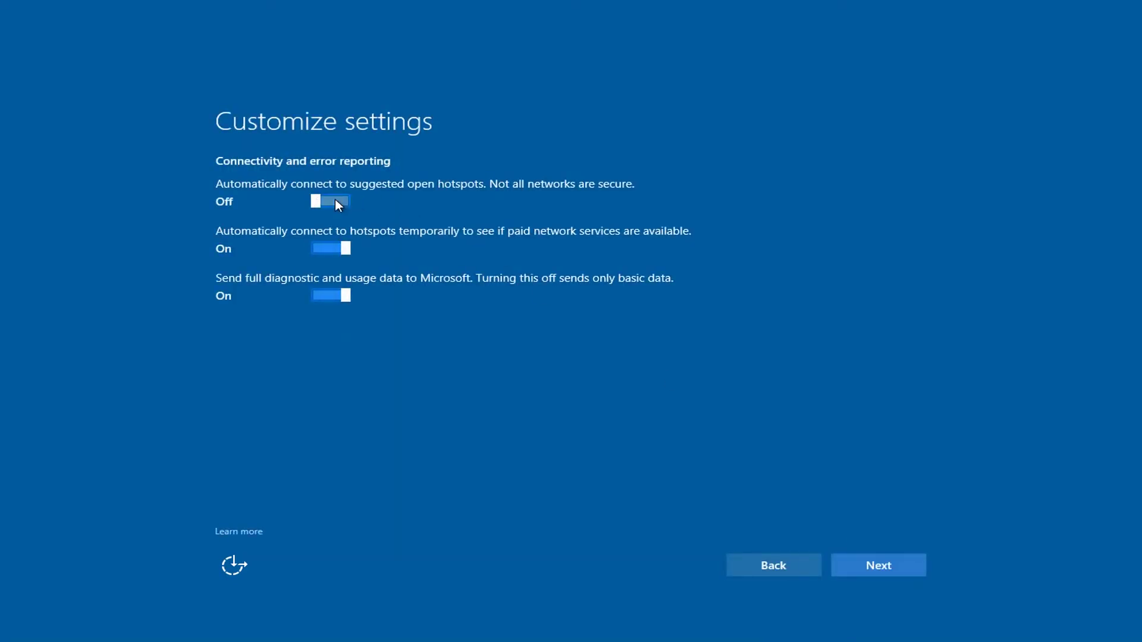
pyautogui.click(337, 247)
pyautogui.click(334, 295)
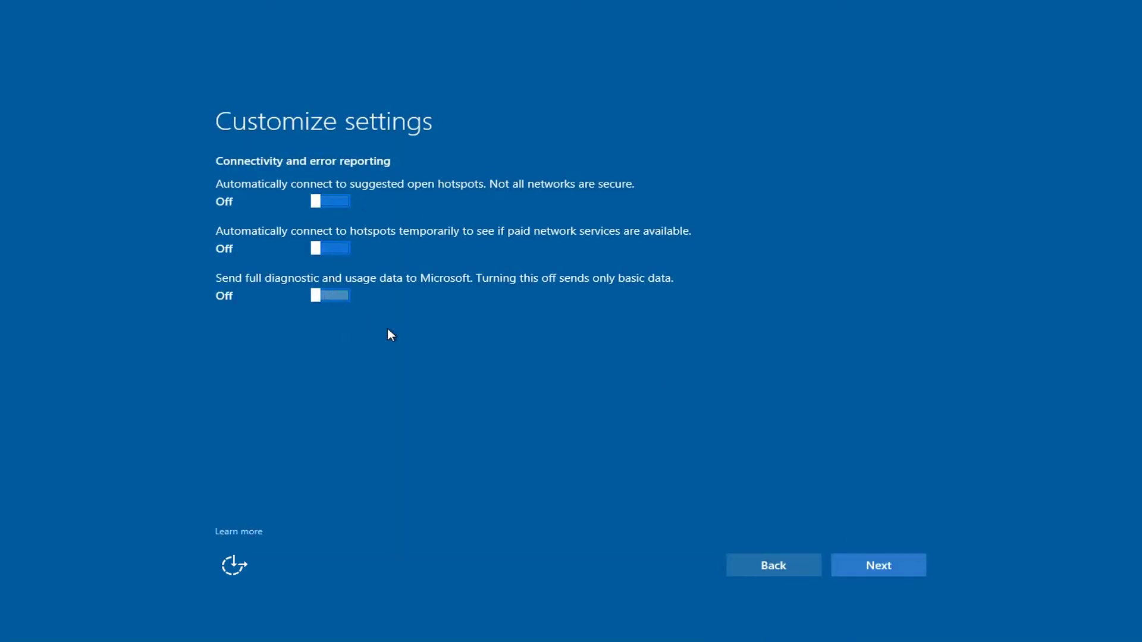
pyautogui.click(882, 568)
# - Turn off SmartScreen, page prediction and update sharing with other PCs, then continue
pyautogui.click(323, 213)
pyautogui.click(337, 277)
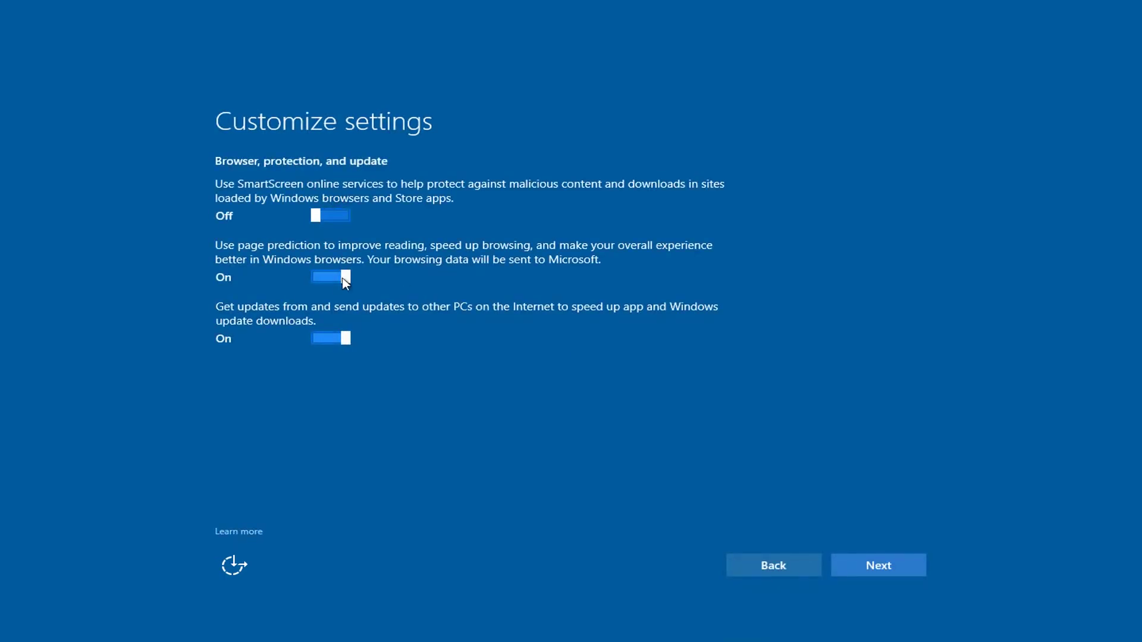
pyautogui.click(333, 337)
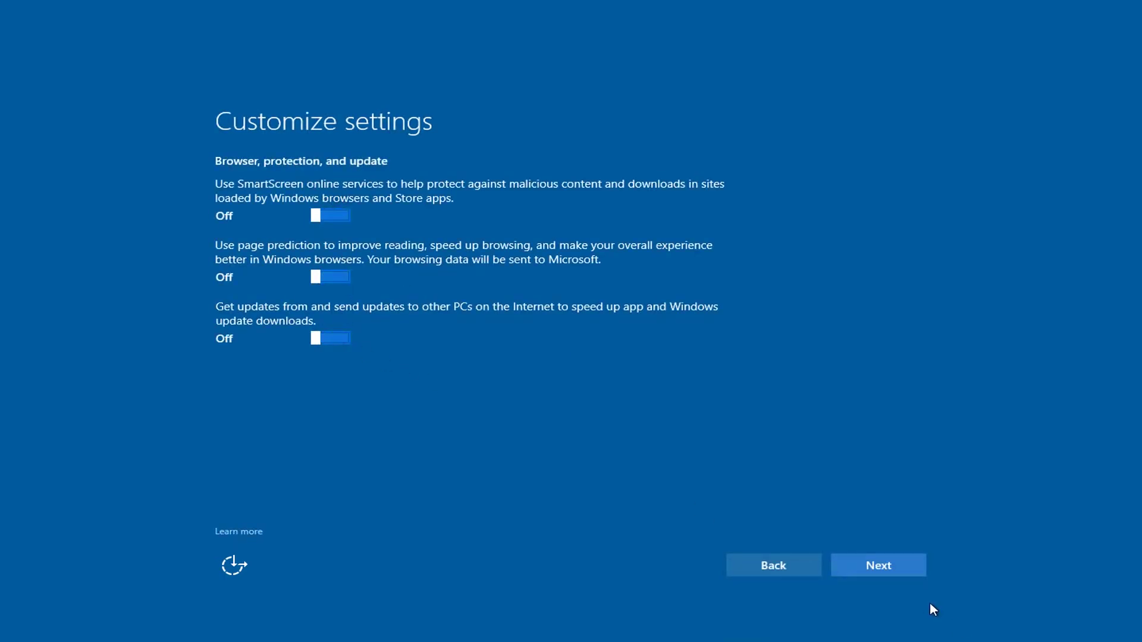
pyautogui.click(866, 563)
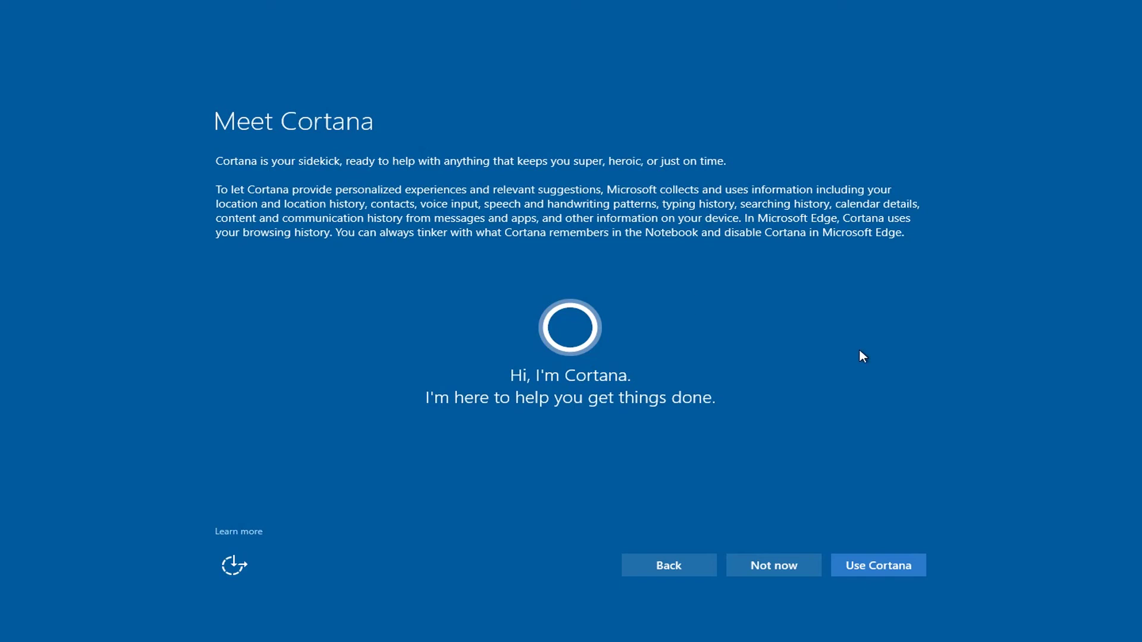
# - Skip Cortana setup for now and let settings finalize to the lock screen
pyautogui.click(756, 568)
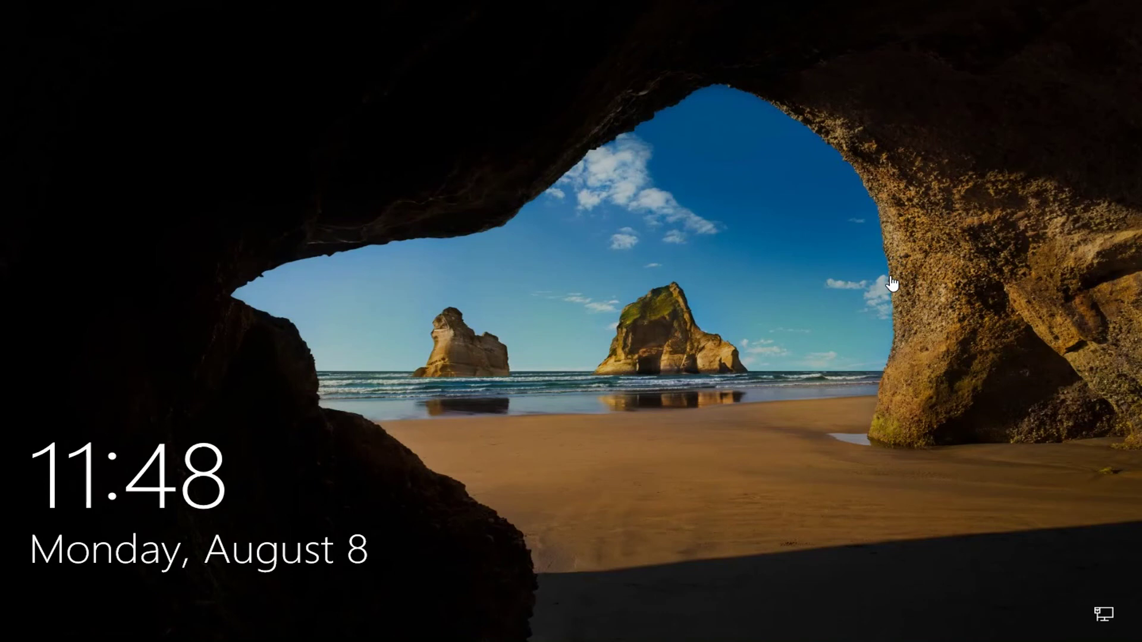
# - Dismiss the lock screen and sign in with the account password, retrying after an incorrect entry
pyautogui.click(669, 363)
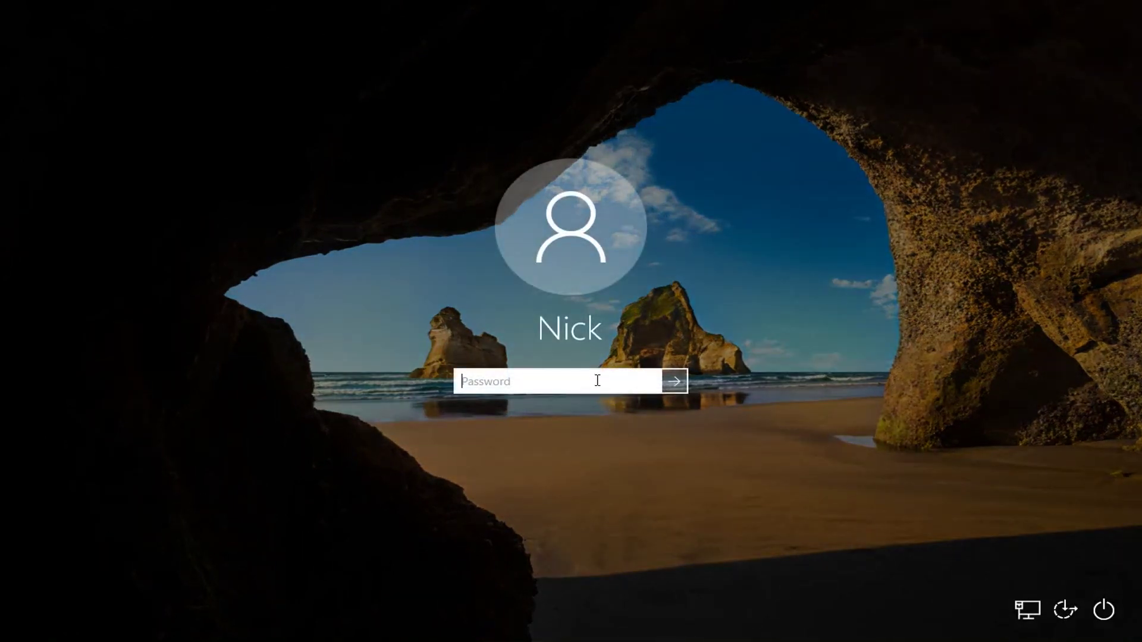
pyautogui.write('••••••••••••')
pyautogui.press('Return')
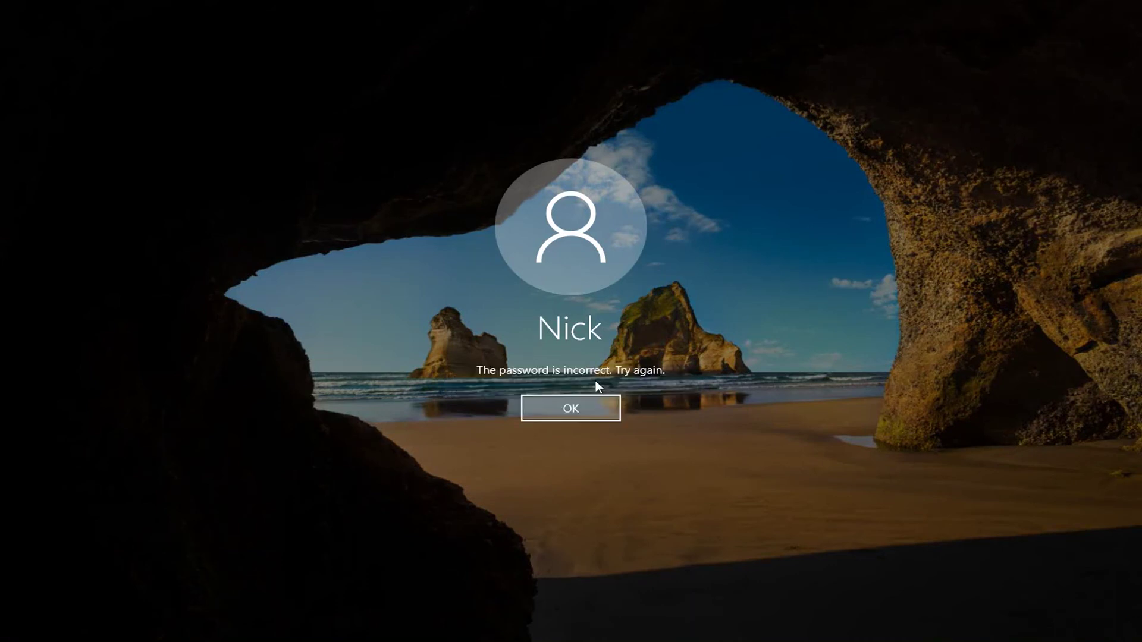
pyautogui.press('Return')
pyautogui.write('•••••••')
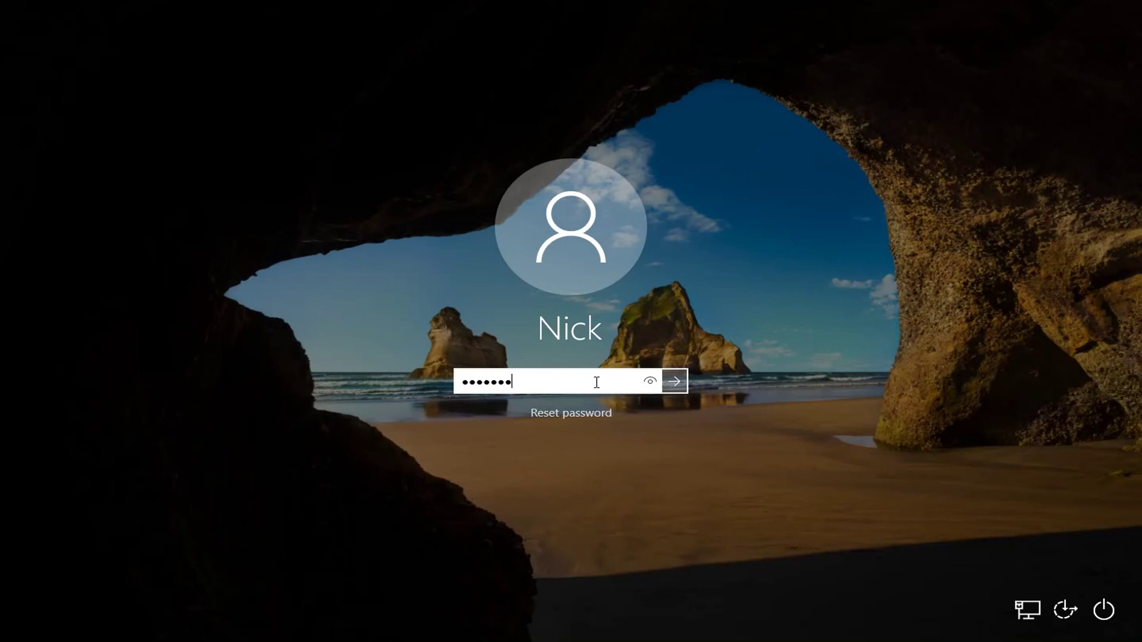
pyautogui.write('•••••')
pyautogui.press('Return')
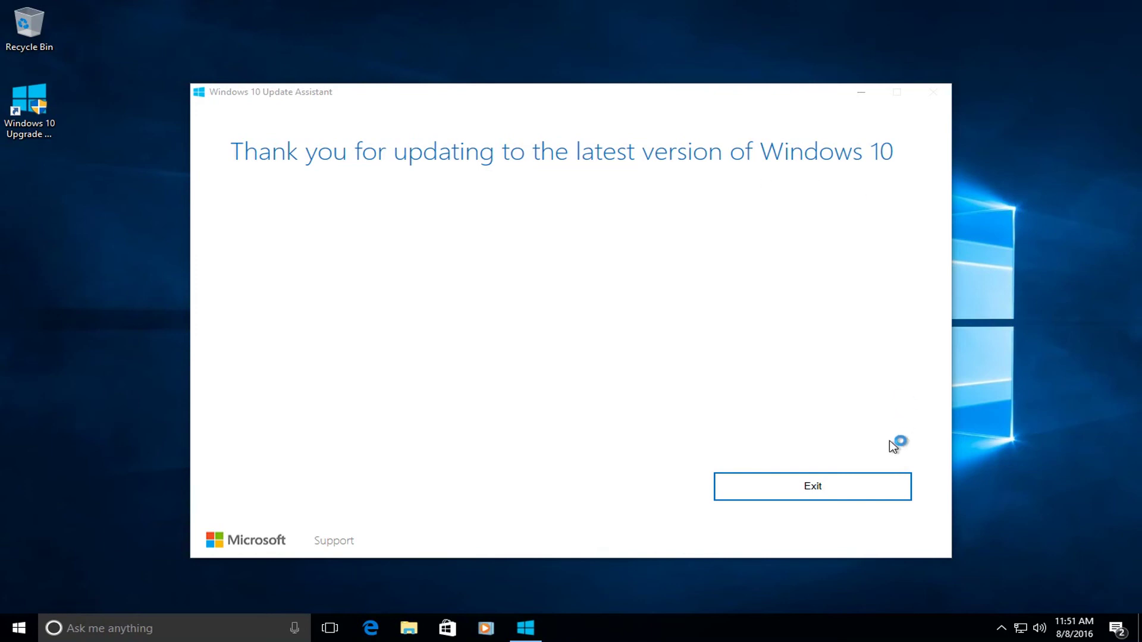
# - Exit the Update Assistant's thank-you window and launch Settings from the Start menu
pyautogui.click(834, 488)
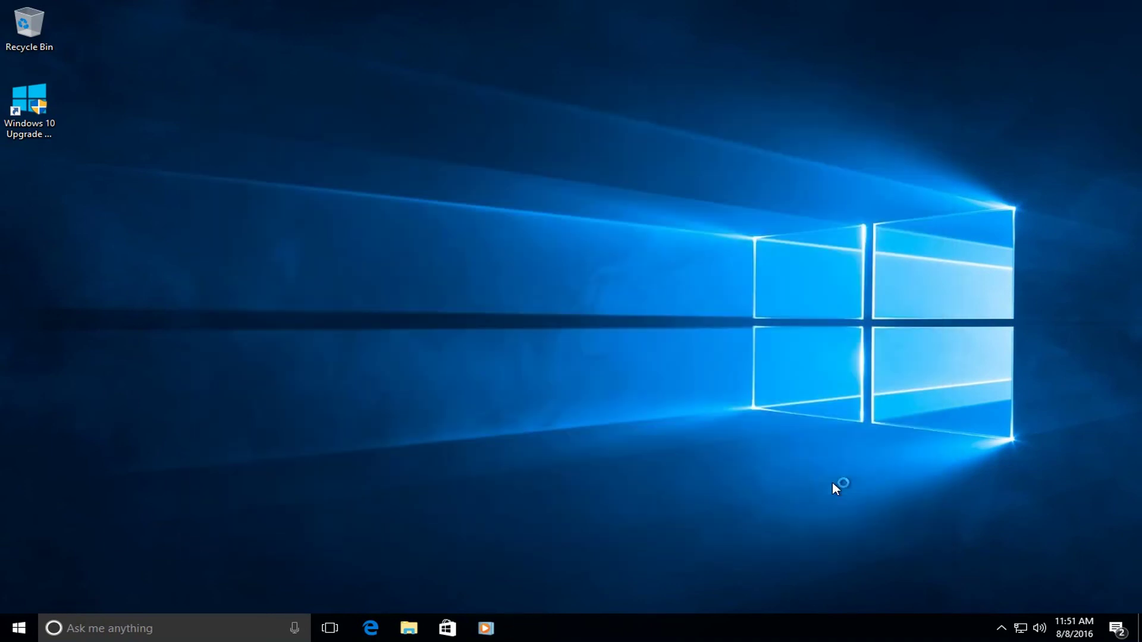
pyautogui.click(25, 628)
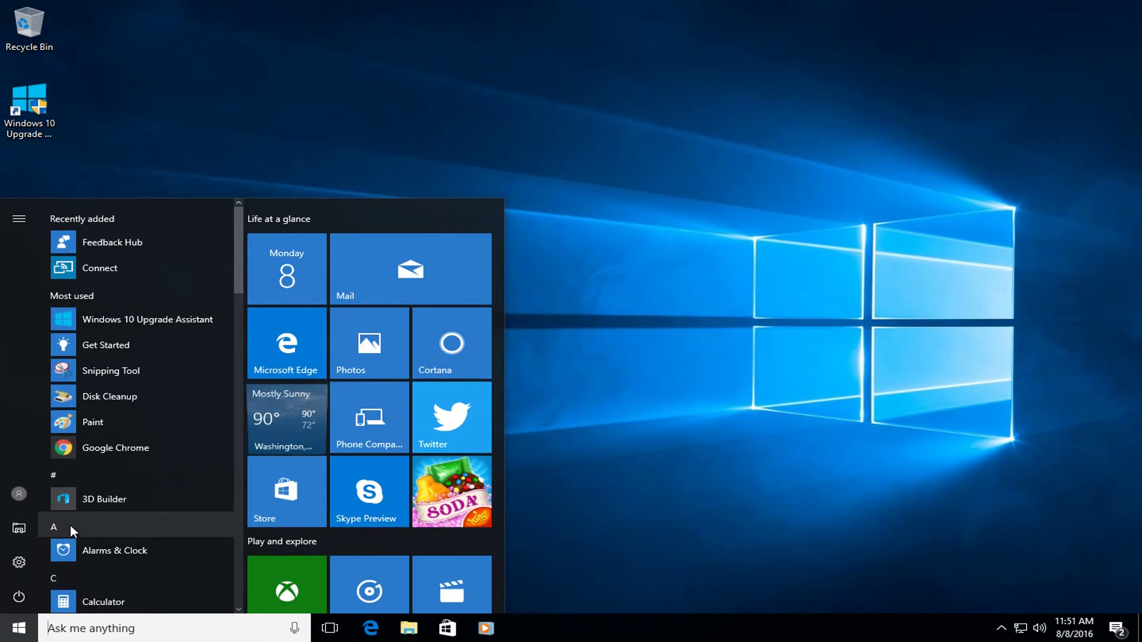
pyautogui.click(783, 468)
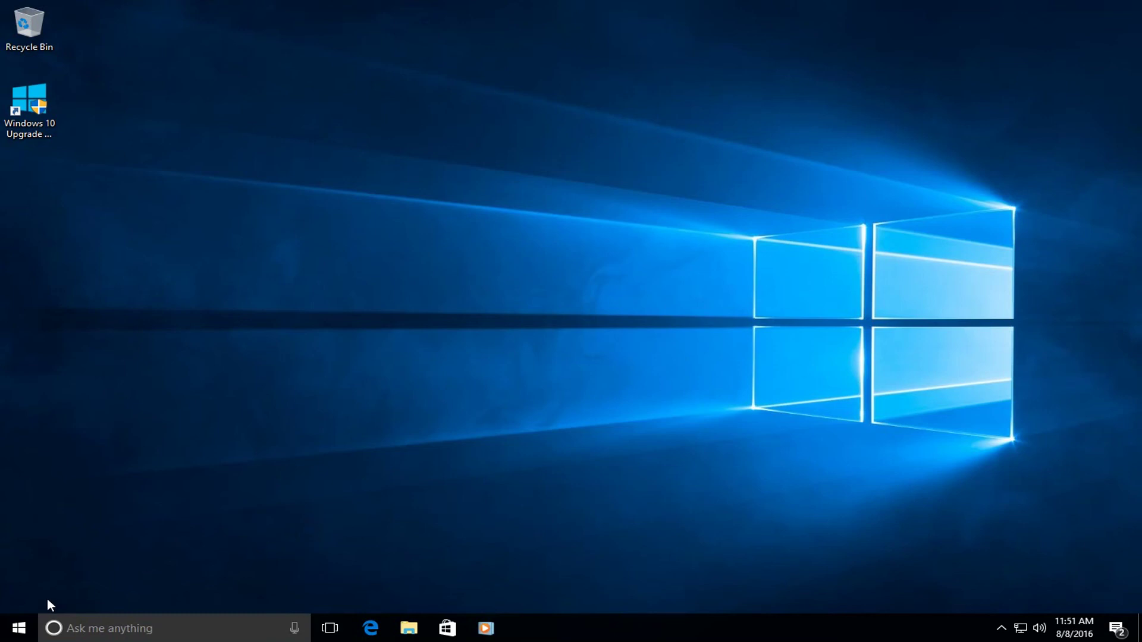
pyautogui.click(22, 628)
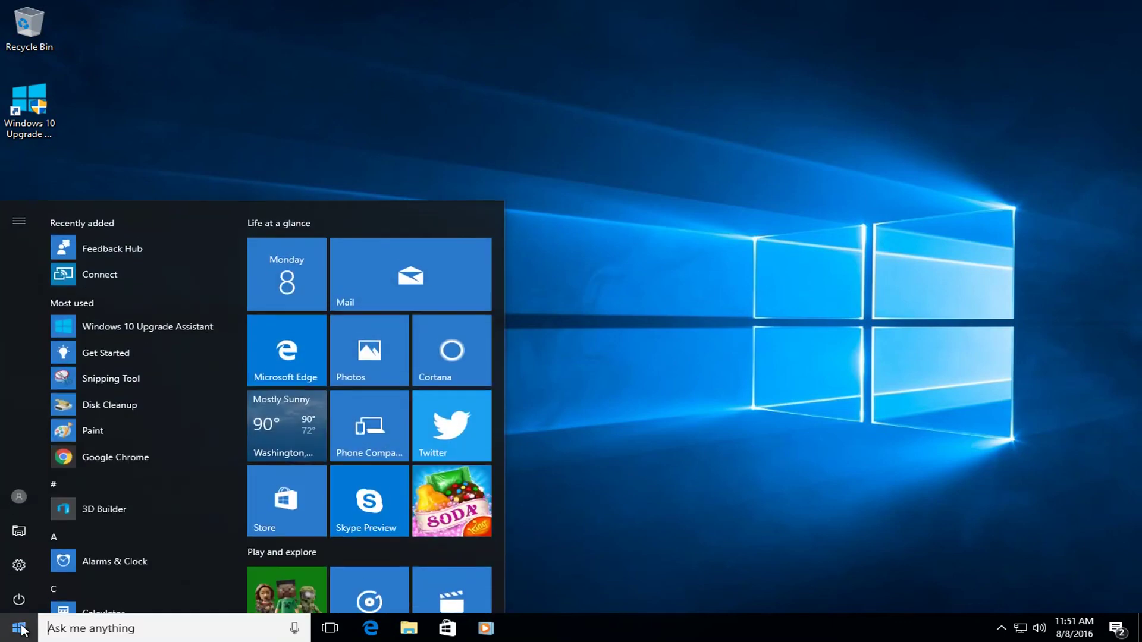
pyautogui.click(19, 562)
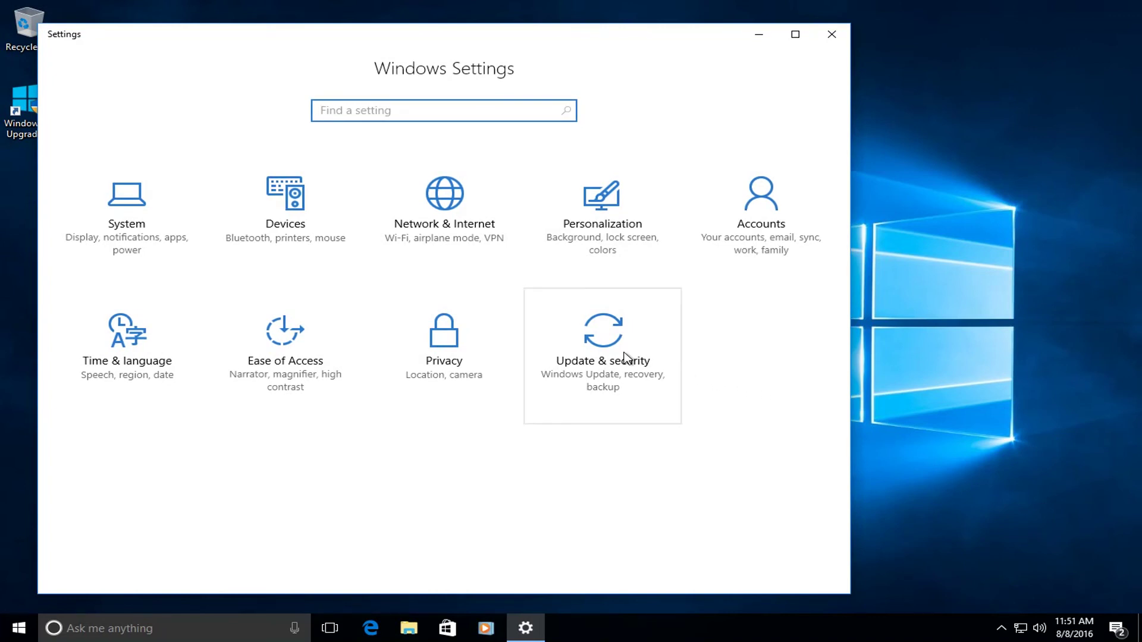
# - Show the Recovery page under Update & security in Windows Settings
pyautogui.click(624, 357)
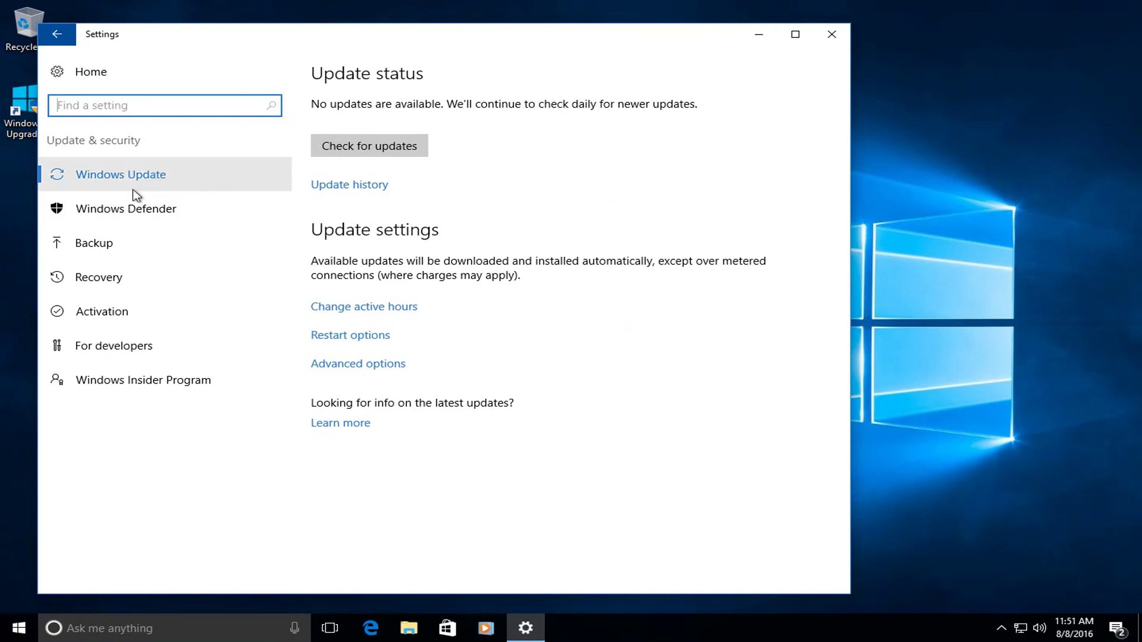
pyautogui.click(101, 275)
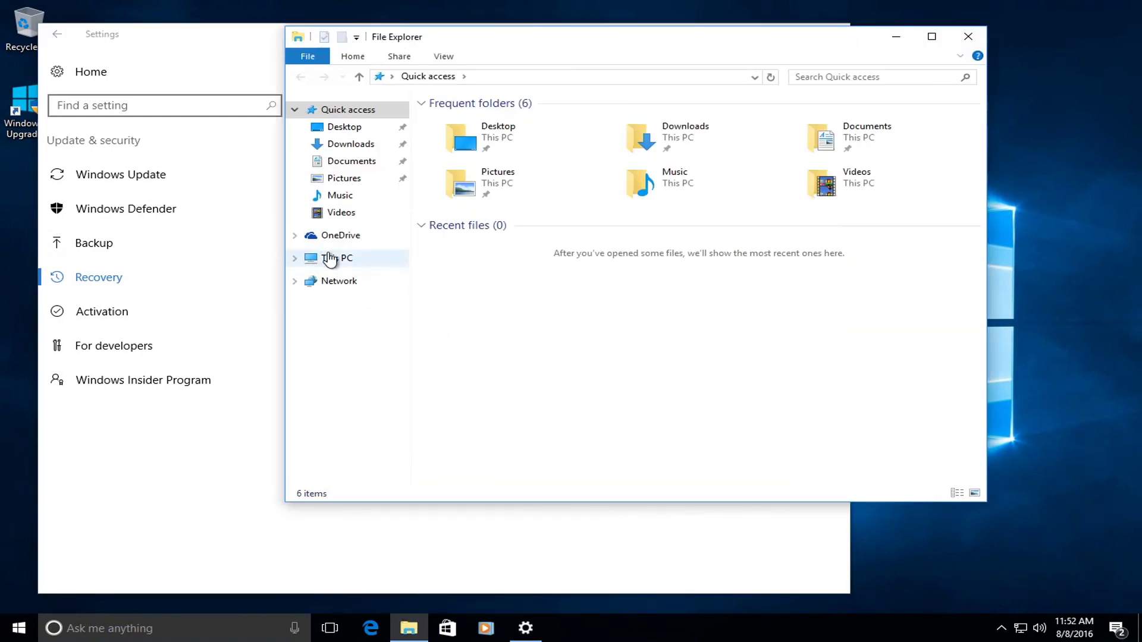
# - Check the properties of Windows.old on Local Disk (C:), confirming its 13.7 GB size
pyautogui.click(330, 260)
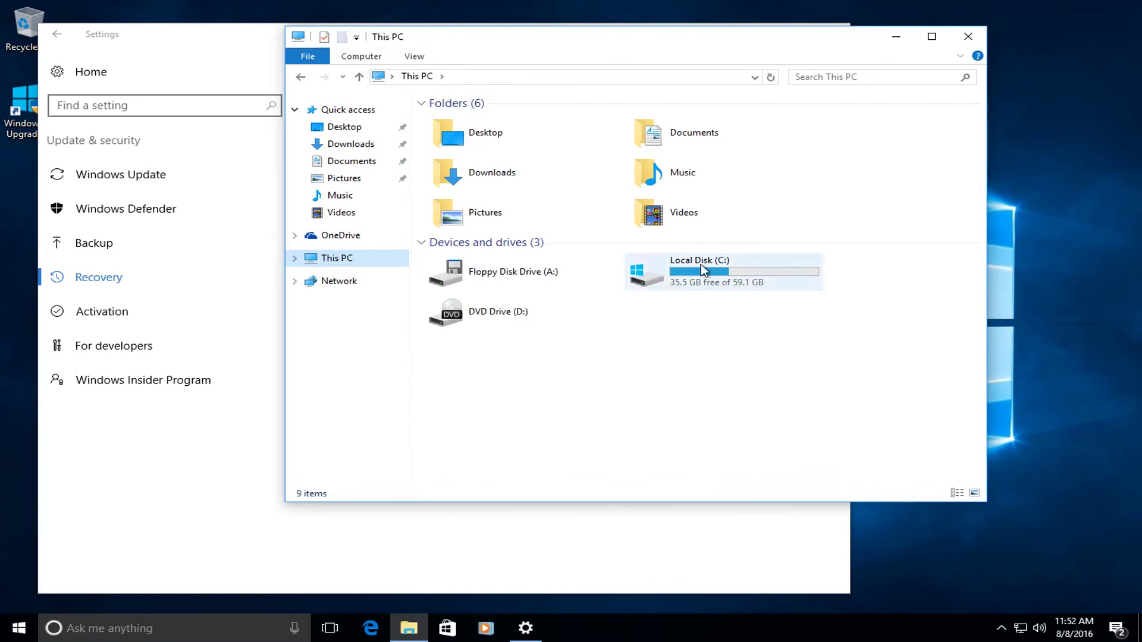
pyautogui.doubleClick(704, 270)
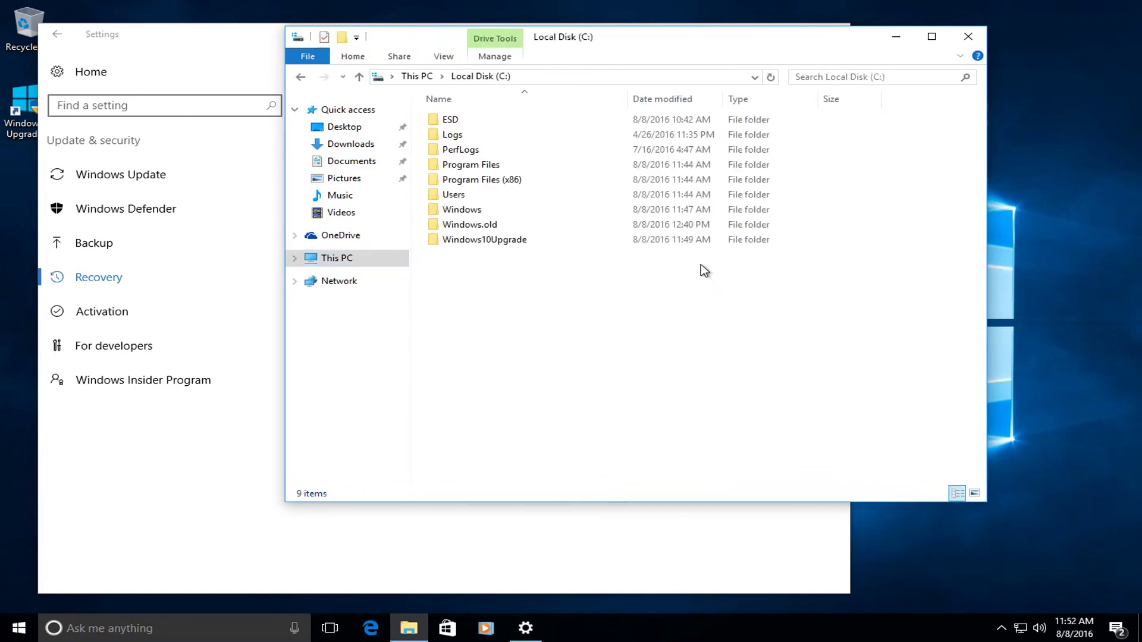
pyautogui.click(488, 226)
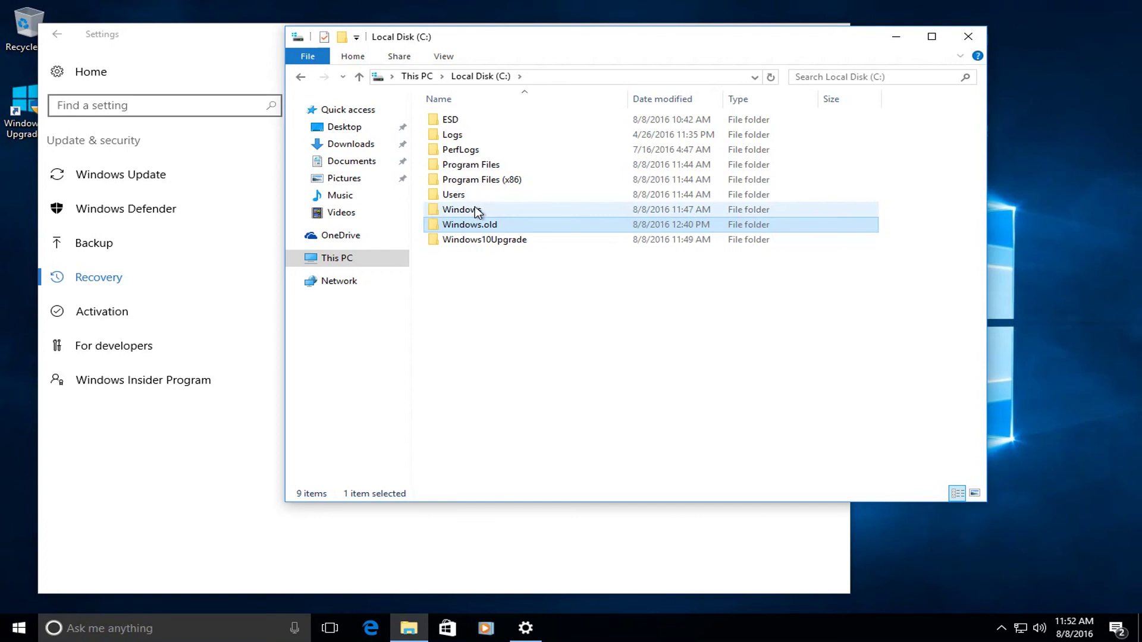
pyautogui.rightClick(484, 223)
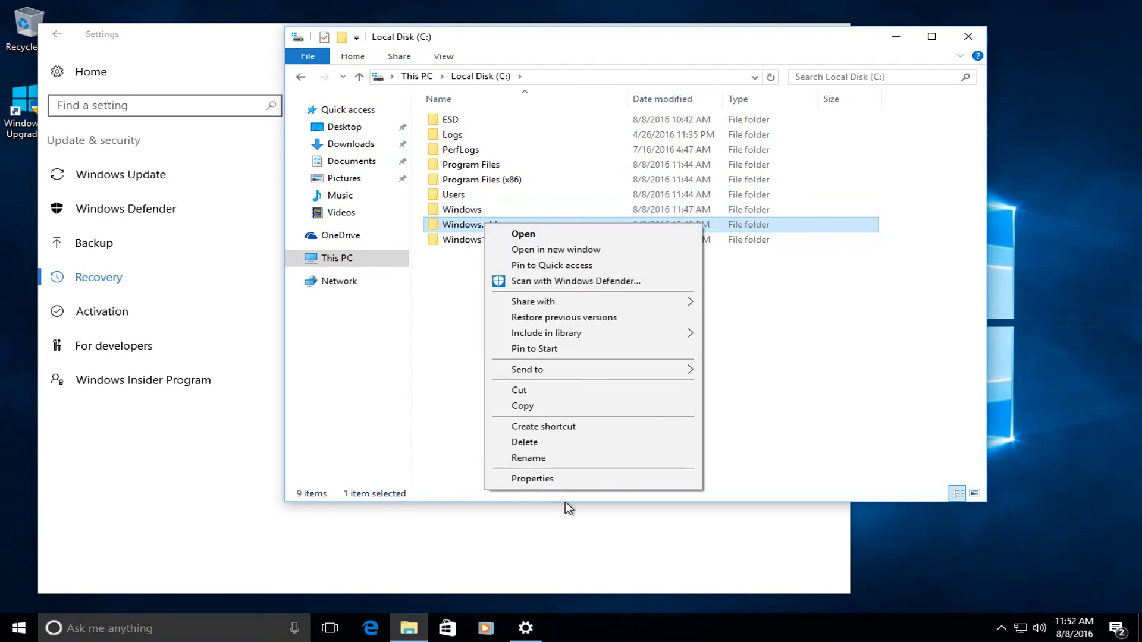
pyautogui.click(543, 482)
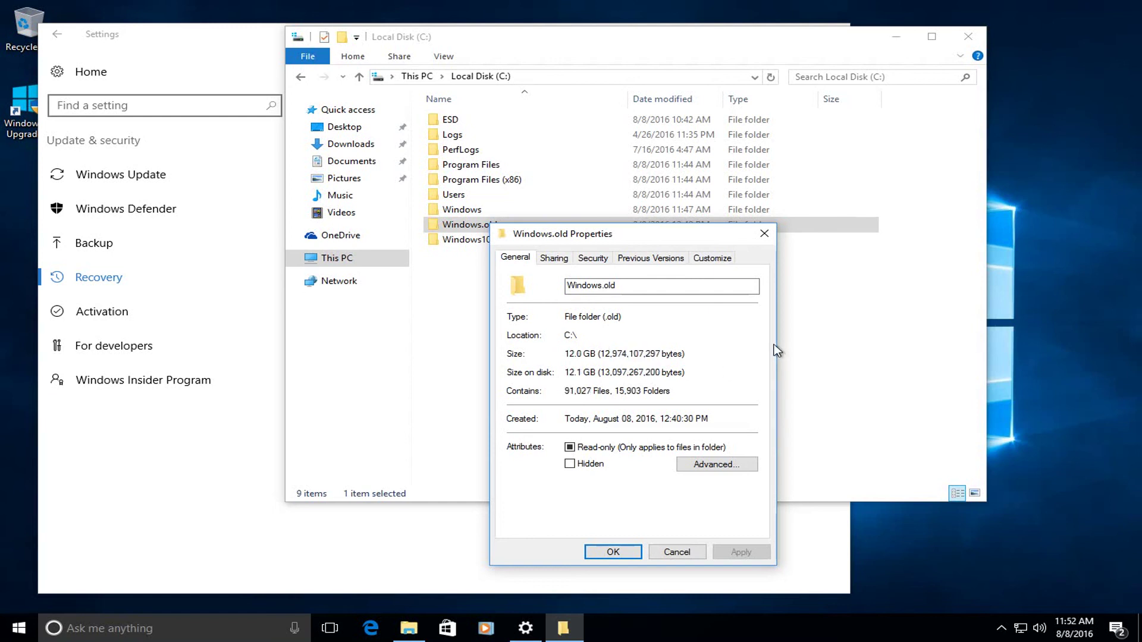
pyautogui.click(764, 233)
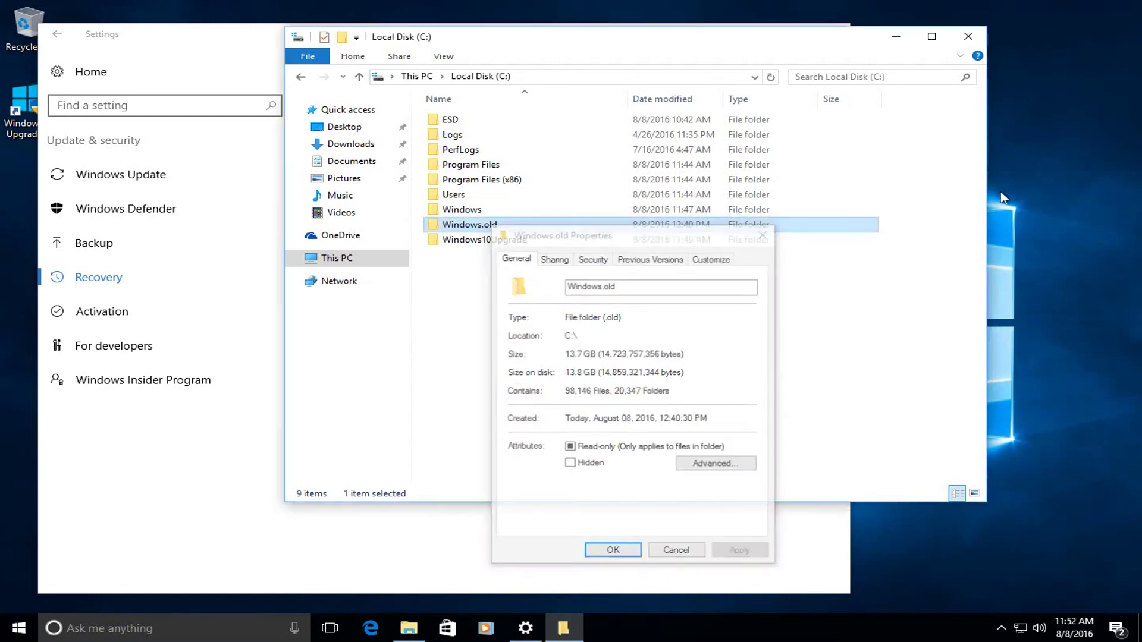
# - Close File Explorer, leaving the Recovery page with 'Go back to an earlier build' in view
pyautogui.click(967, 37)
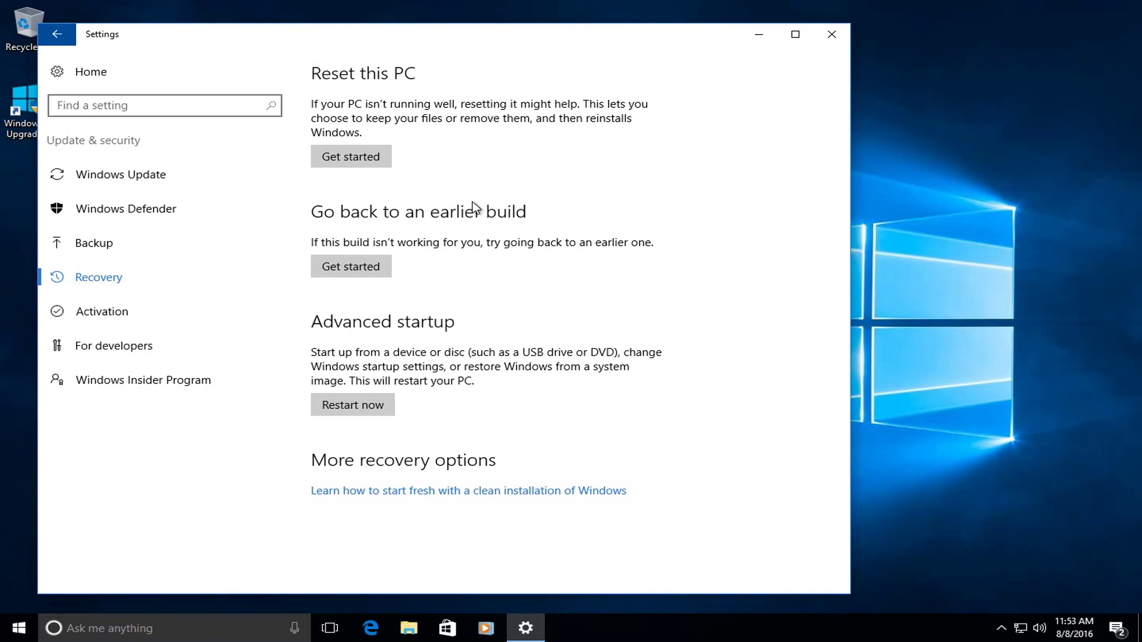
# - Close Settings to leave the desktop with only Recycle Bin and the upgrade shortcut
pyautogui.click(831, 34)
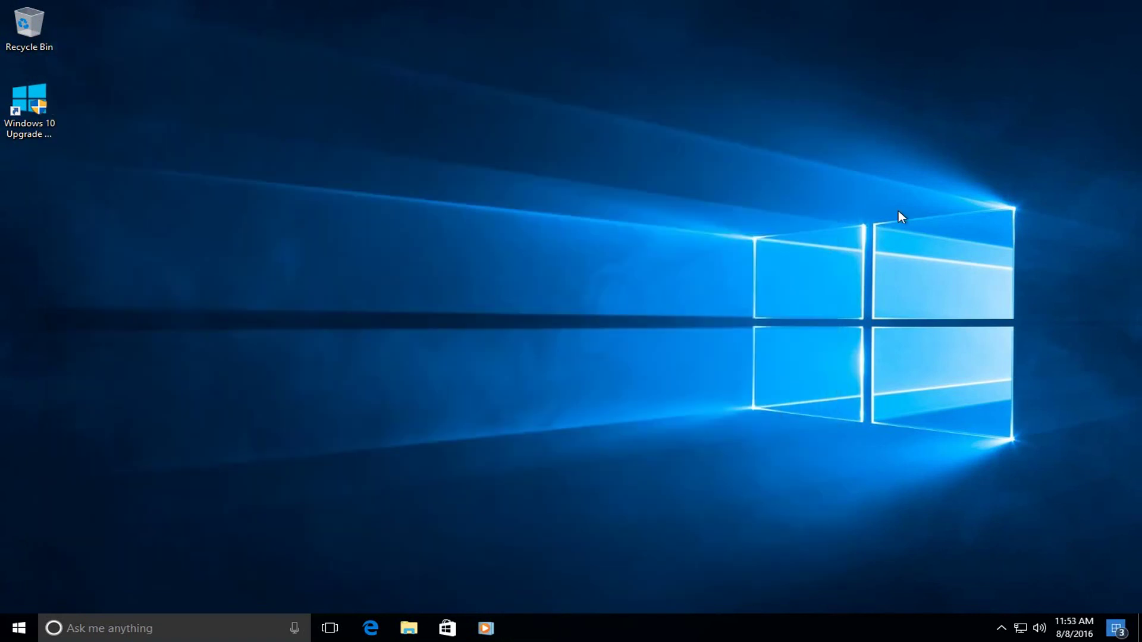